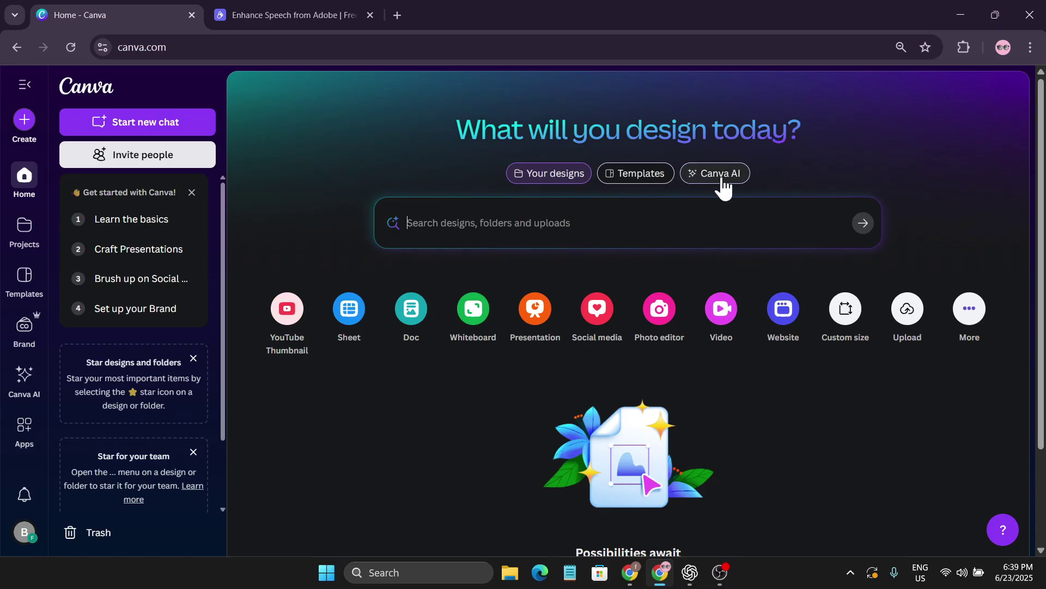
# Open the Canva AI page from the left sidebar to start a new chat.
pyautogui.click(29, 388)
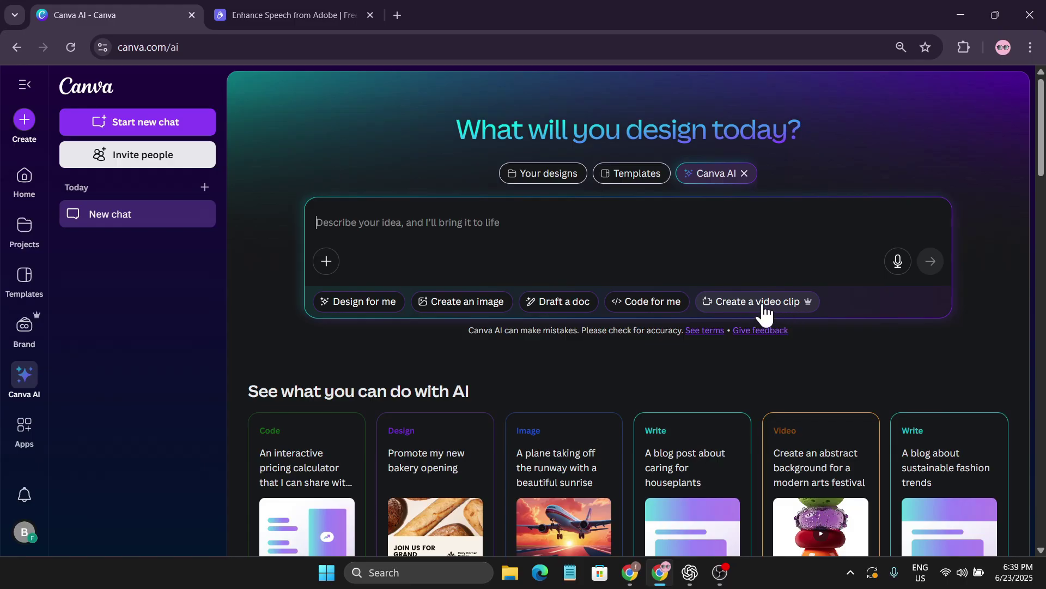
pyautogui.click(764, 307)
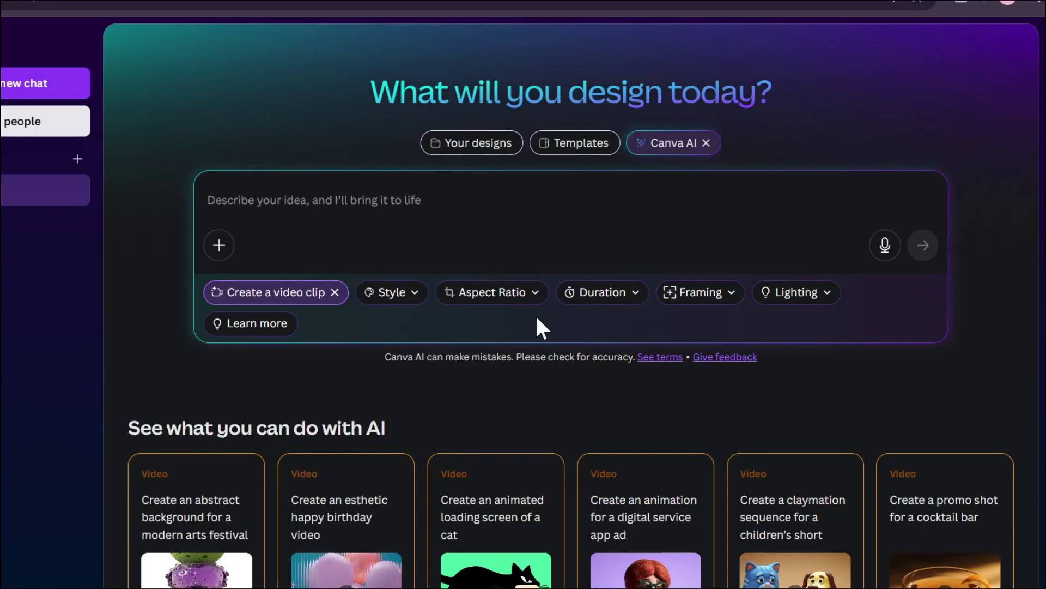
pyautogui.scroll(-6, 567, 343)
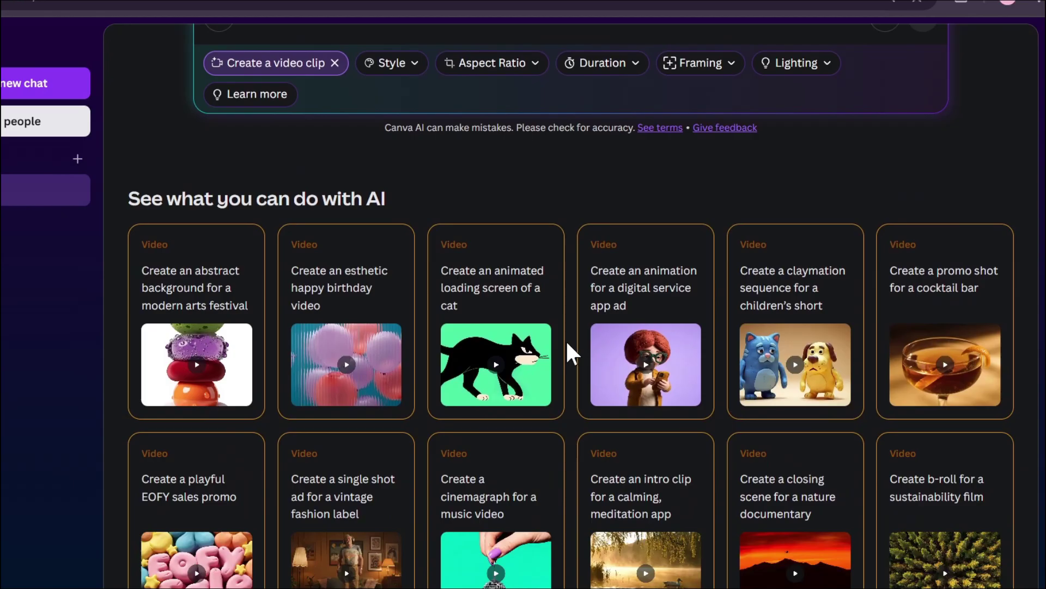
pyautogui.scroll(1, 566, 339)
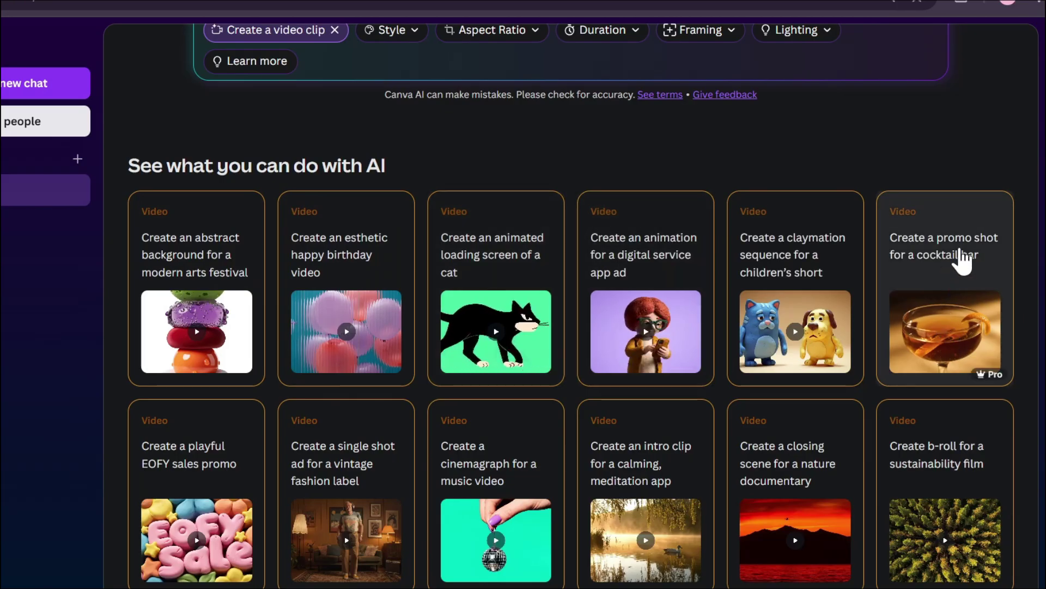
pyautogui.scroll(-5, 771, 375)
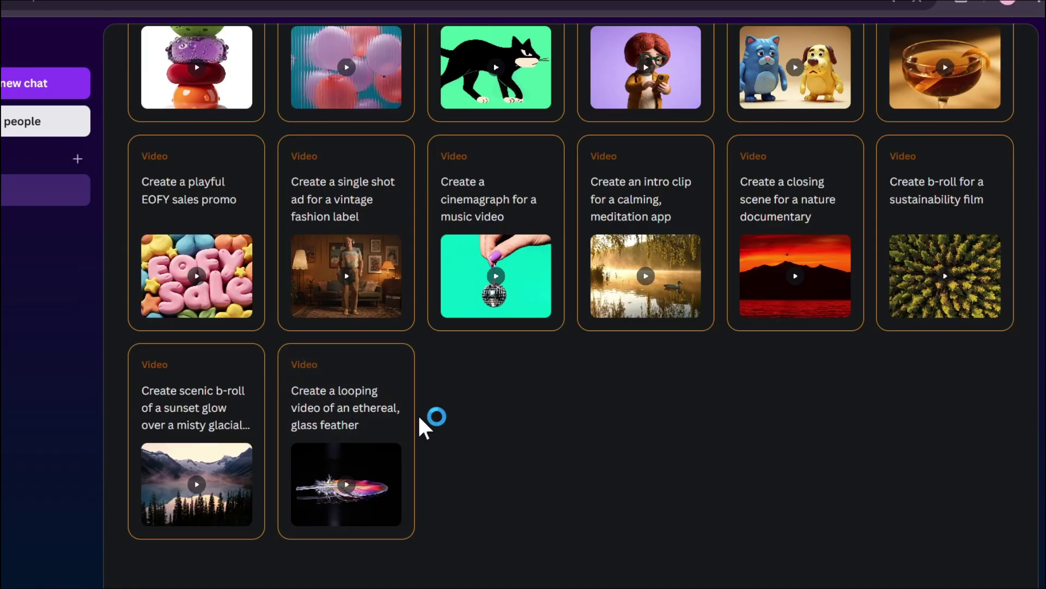
pyautogui.scroll(5, 420, 419)
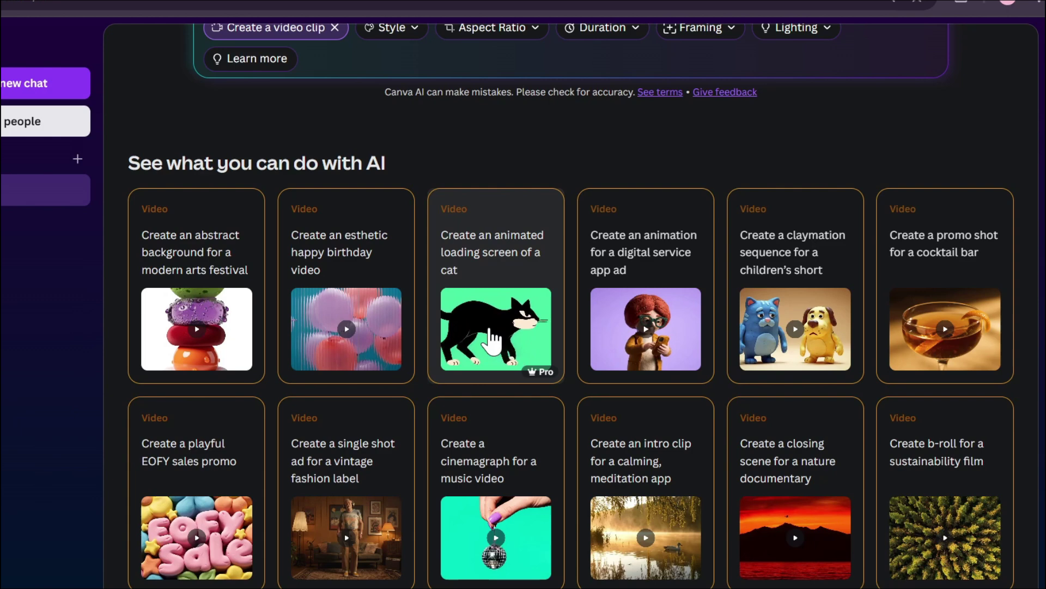
pyautogui.scroll(2, 502, 349)
pyautogui.scroll(4, 558, 384)
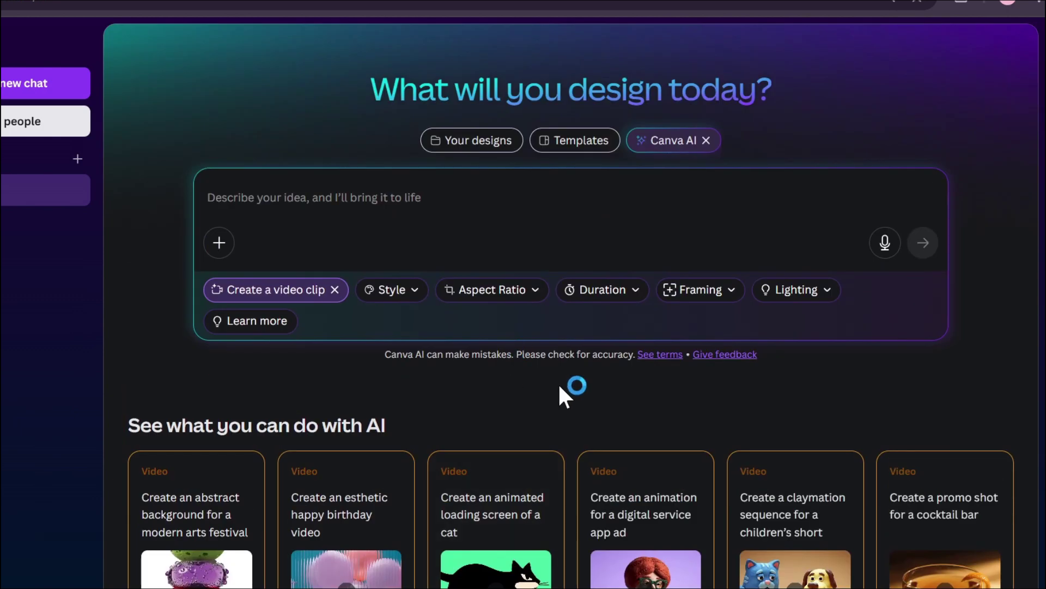
pyautogui.scroll(-4, 556, 388)
pyautogui.scroll(4, 551, 420)
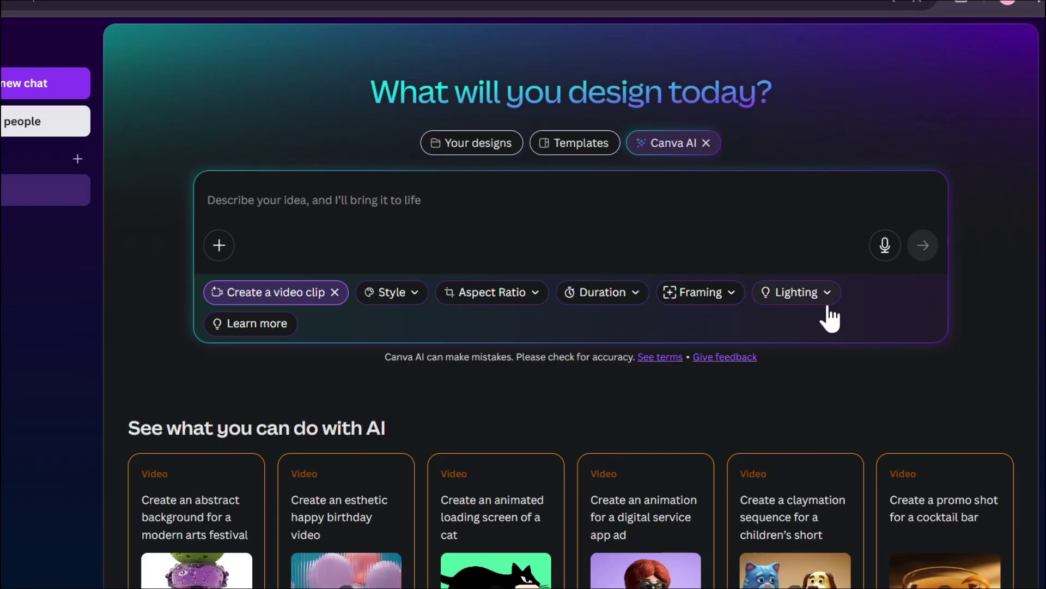
# Set the video clip style to Cinematic and its duration to 8 seconds.
pyautogui.click(399, 294)
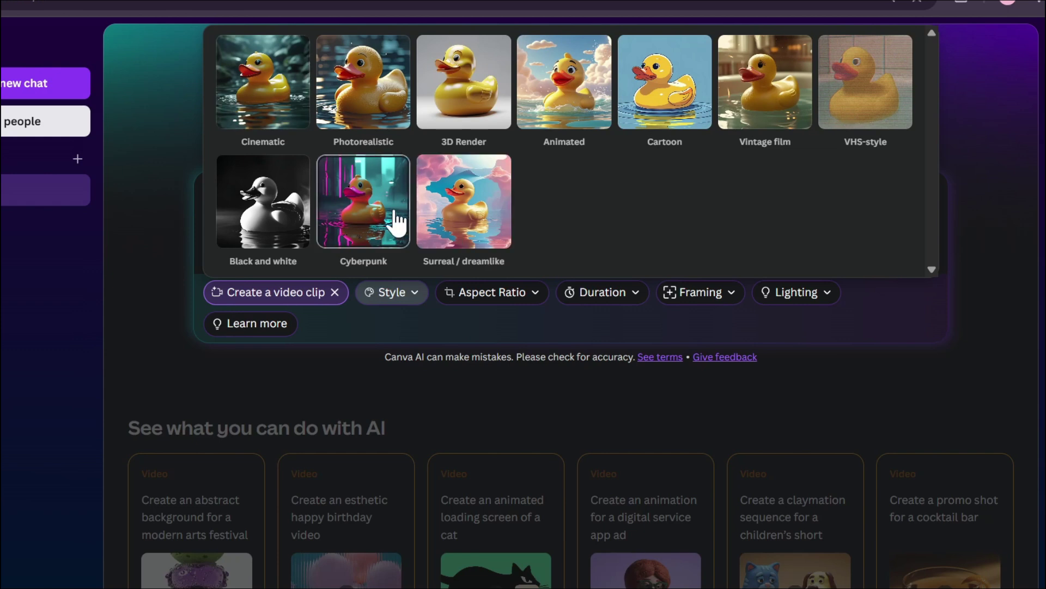
pyautogui.click(276, 107)
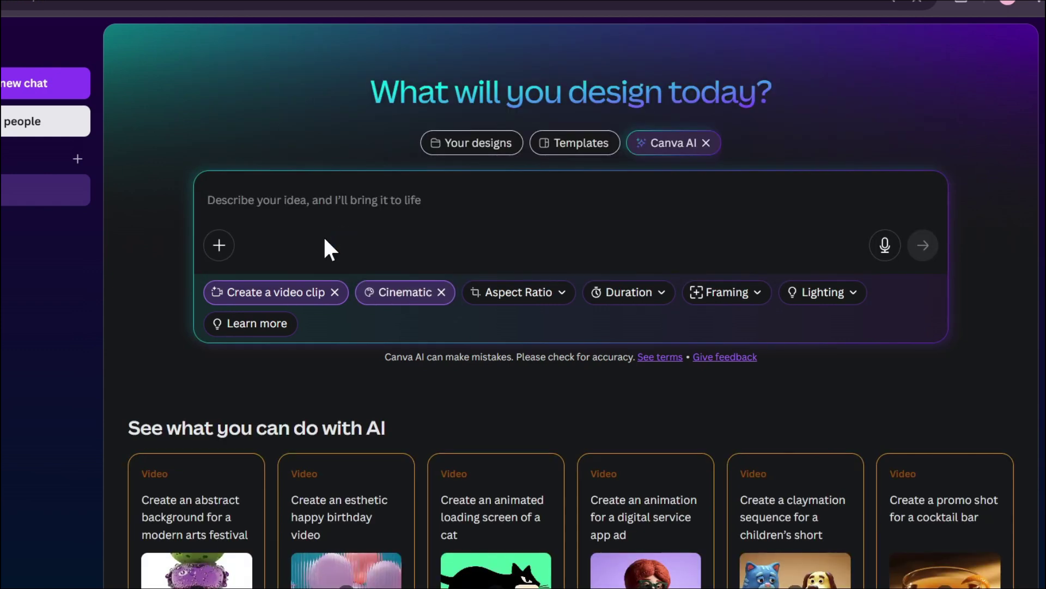
pyautogui.click(526, 306)
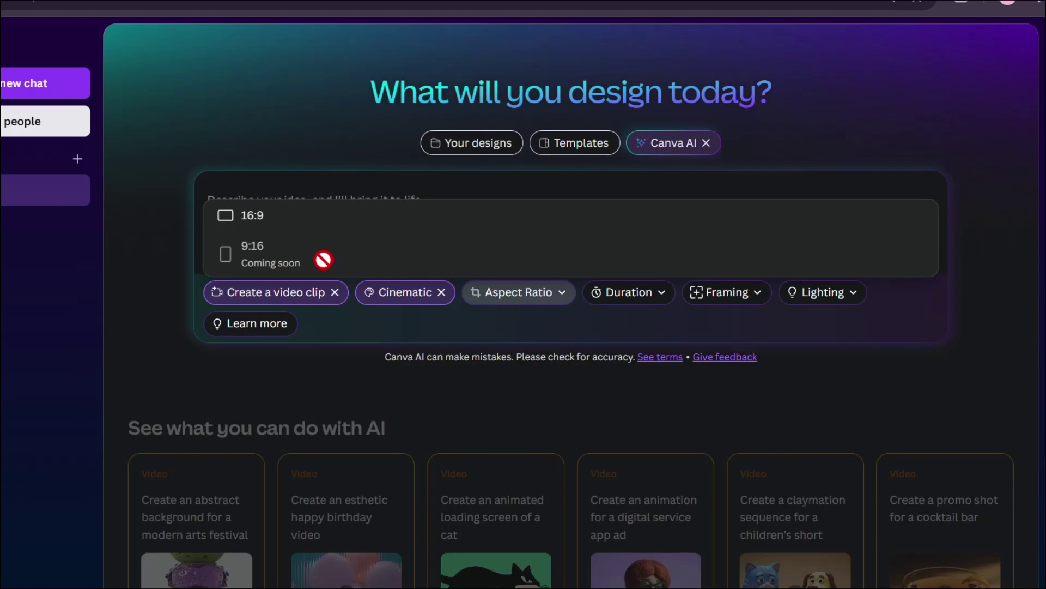
pyautogui.click(629, 297)
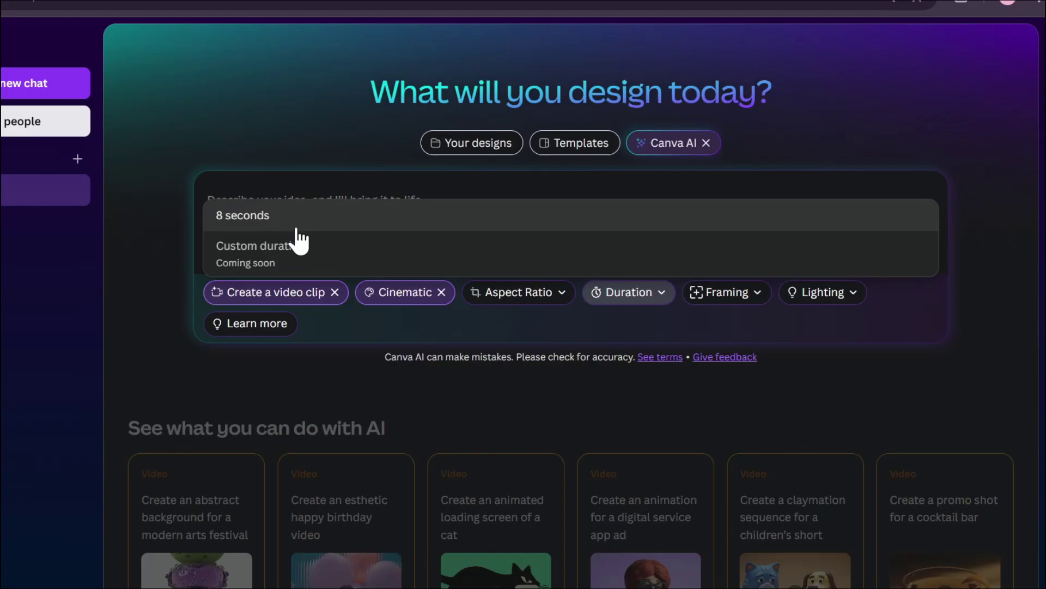
pyautogui.click(322, 219)
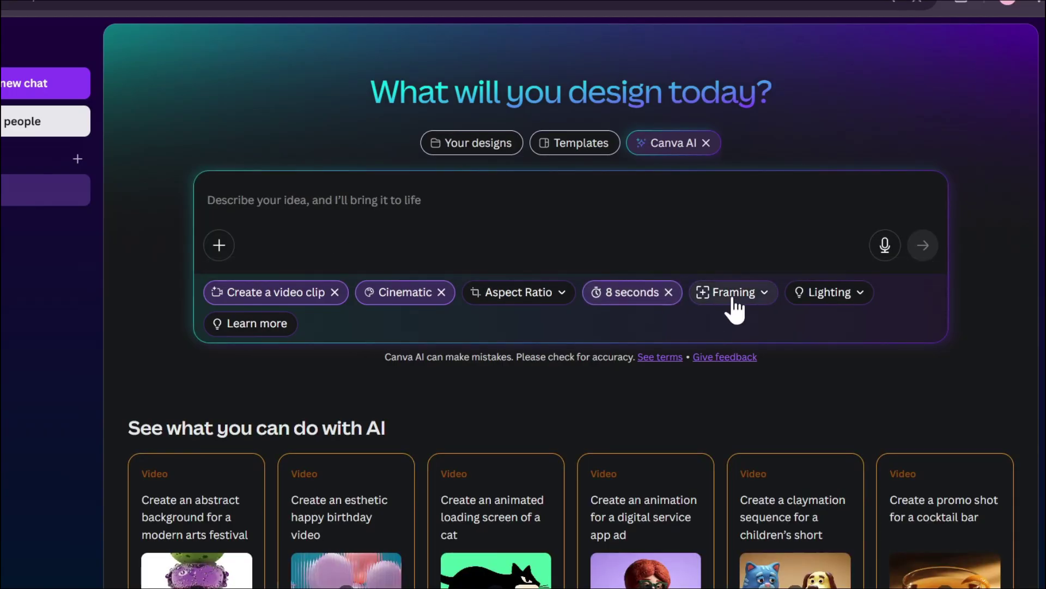
# Leave framing unset and choose Golden hour lighting for the video.
pyautogui.click(733, 297)
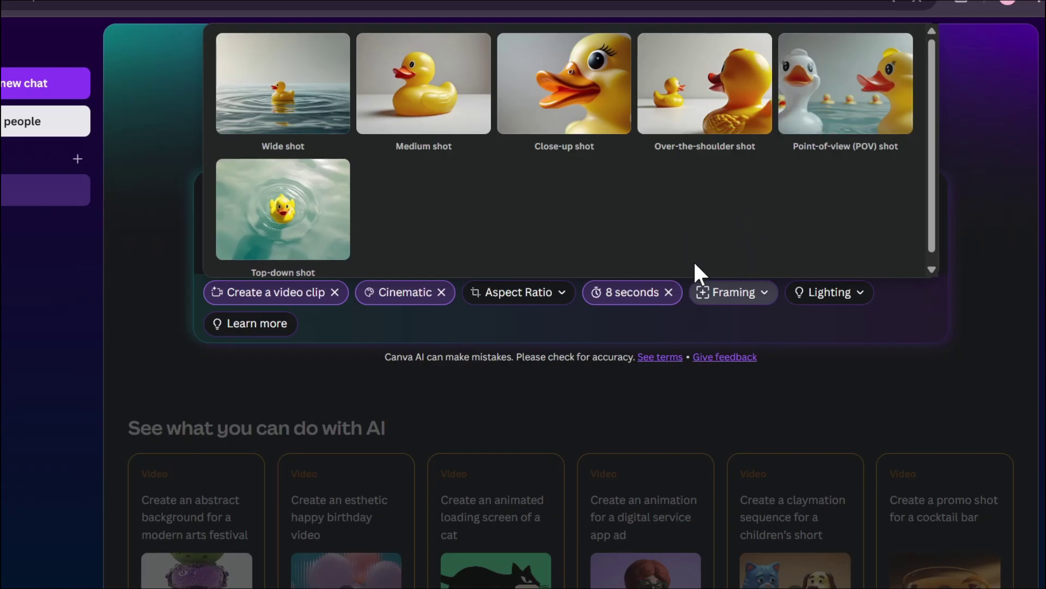
pyautogui.click(724, 298)
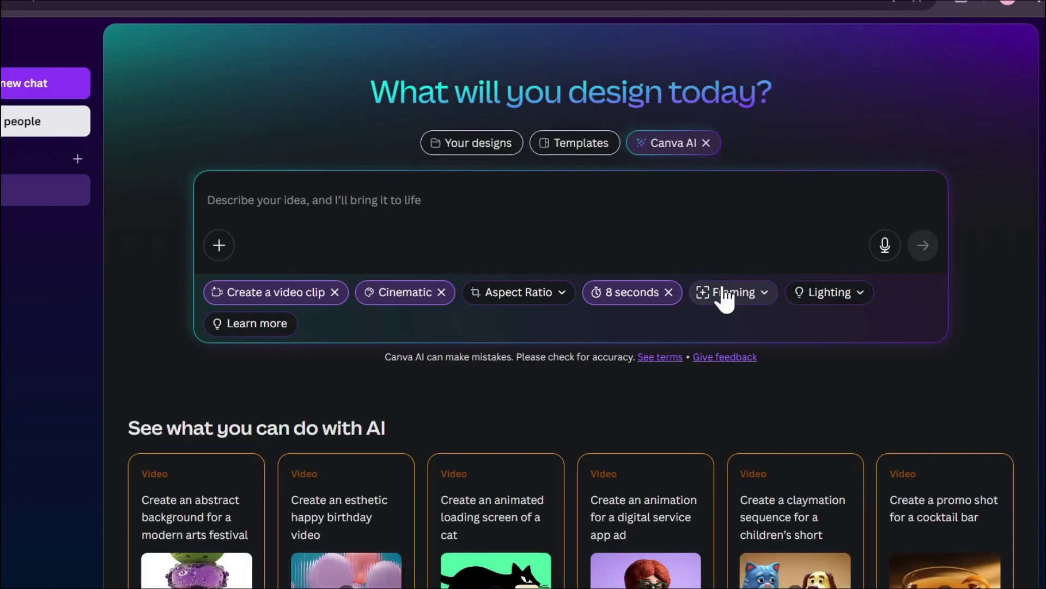
pyautogui.click(834, 301)
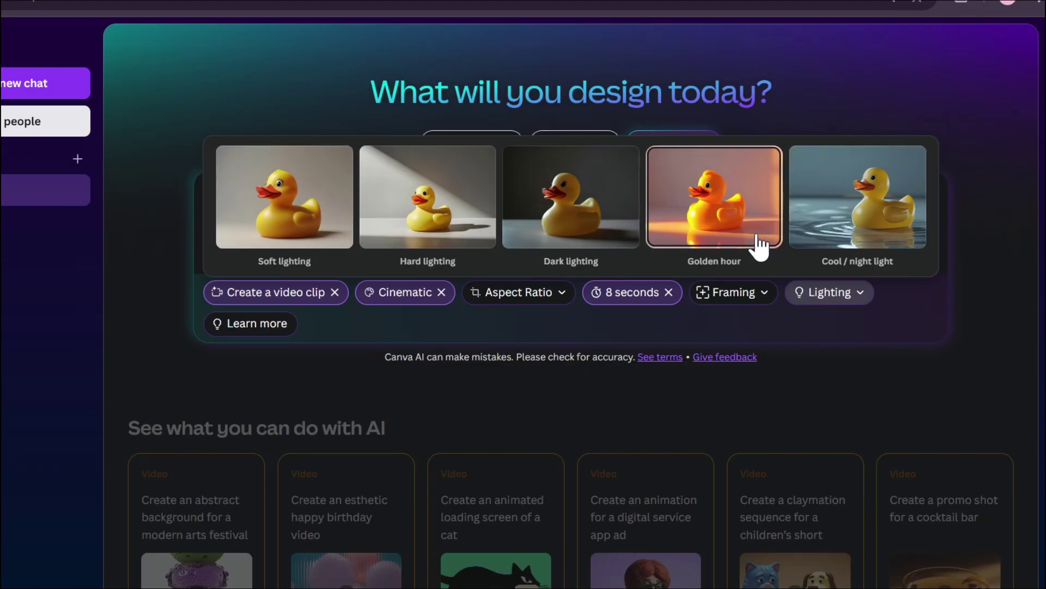
pyautogui.click(714, 224)
# Paste the rusted-robot post-apocalyptic scene description into the prompt and send it to generate.
pyautogui.click(403, 234)
pyautogui.write('A cinematic post-apocalyptic scene. A dusty desert landscape with orange-red sky and decayed, skeletal remains of buildings in the background. A "Fallout"-style humanoid robot with rusted metal armor, glowing blue eyes, and heavy footsteps slowly walks into frame from the left. He pauses at the edge of the desert overlooking a ruined, apocalyptic city filled with collapsed skyscrapers, wrecked vehicles, and vines growing through concrete. The camera slowly dollies around him to show his detailed retro-futuristic design. The robot looks at the destroyed city, then turns slightly to the camera and says with a deep metallic voice: "Well folks, that’s what happened when AI took over the world."  Then he continues walking toward the city. A large construction crane in the background slowly lifts upward as the camera cuts to a wide backshot of the robot walking toward the city ruins, backlit by a glowing red sun peeking through radioactive clouds. Dust particles float in the air, and the environment feels desolate, haunting, and cinematic.')
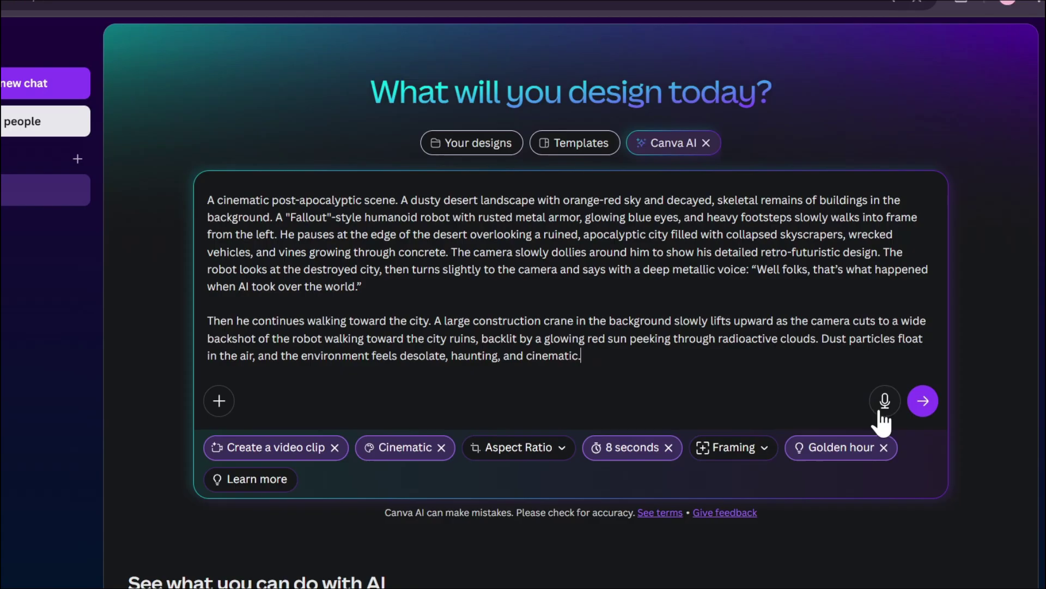
pyautogui.click(911, 407)
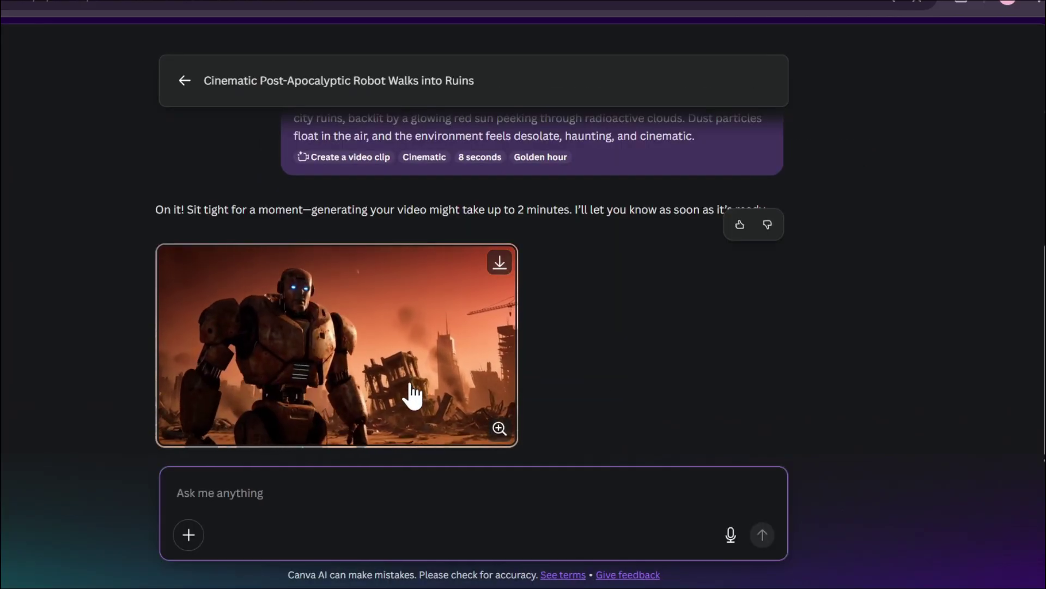
# Open the generated robot video in the large viewer, play it from the start, then pause.
pyautogui.click(384, 356)
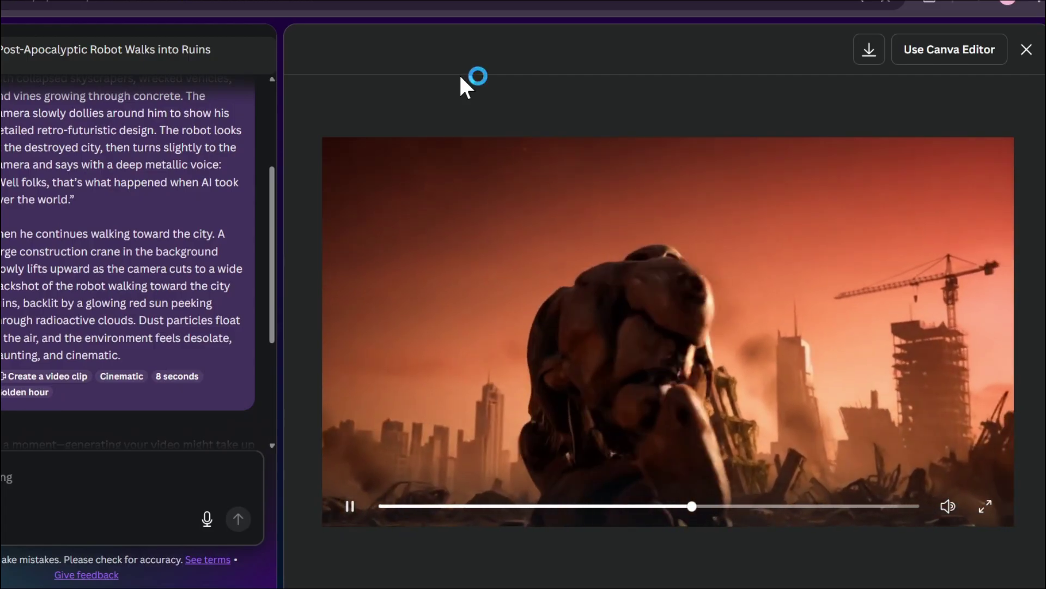
pyautogui.click(460, 78)
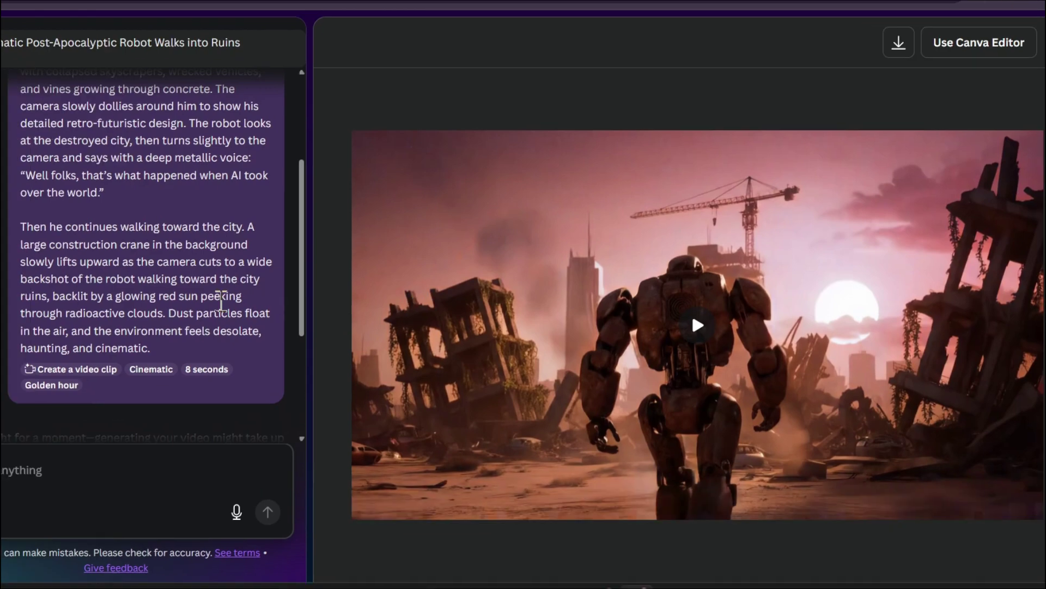
pyautogui.scroll(3, 201, 278)
pyautogui.moveTo(408, 320)
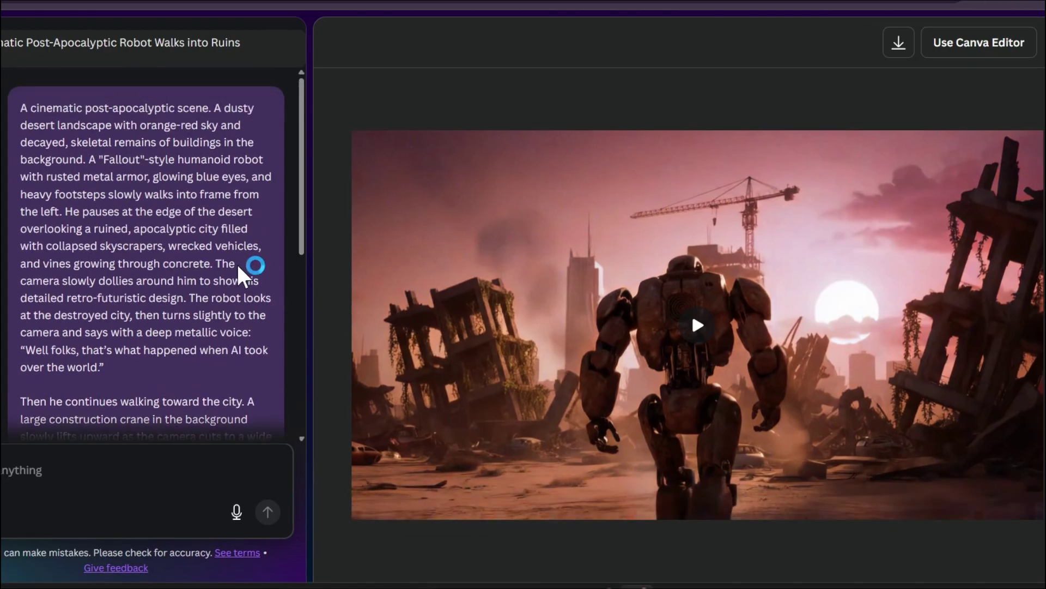
pyautogui.scroll(-5, 217, 283)
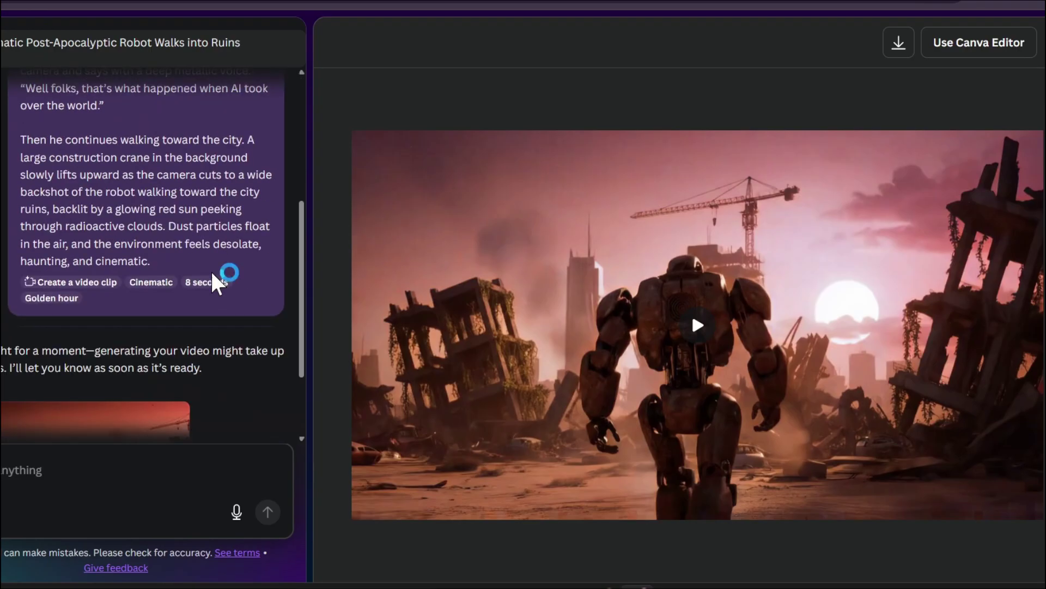
pyautogui.moveTo(467, 483)
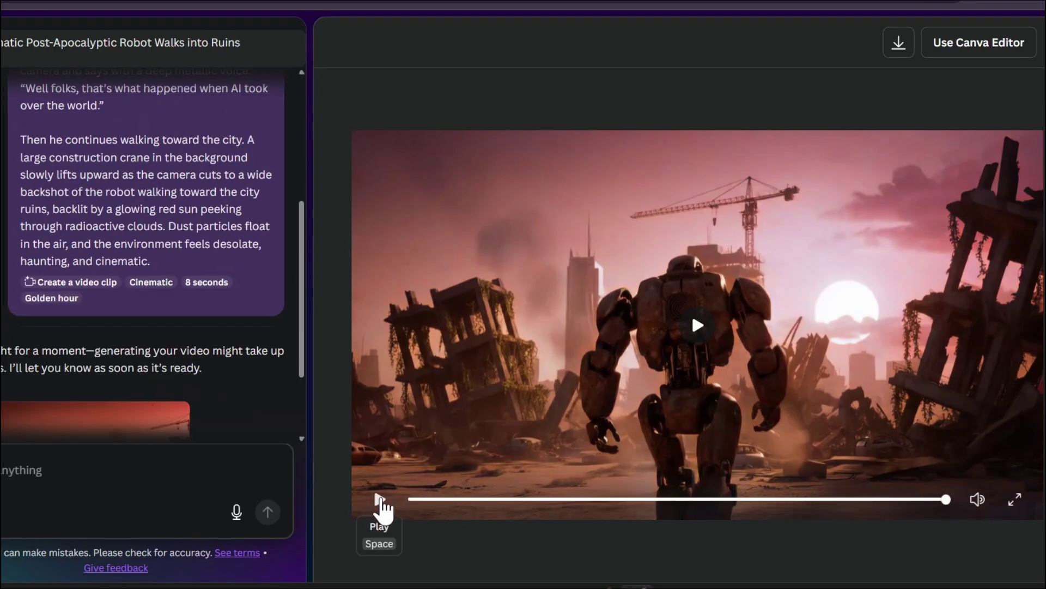
pyautogui.click(380, 499)
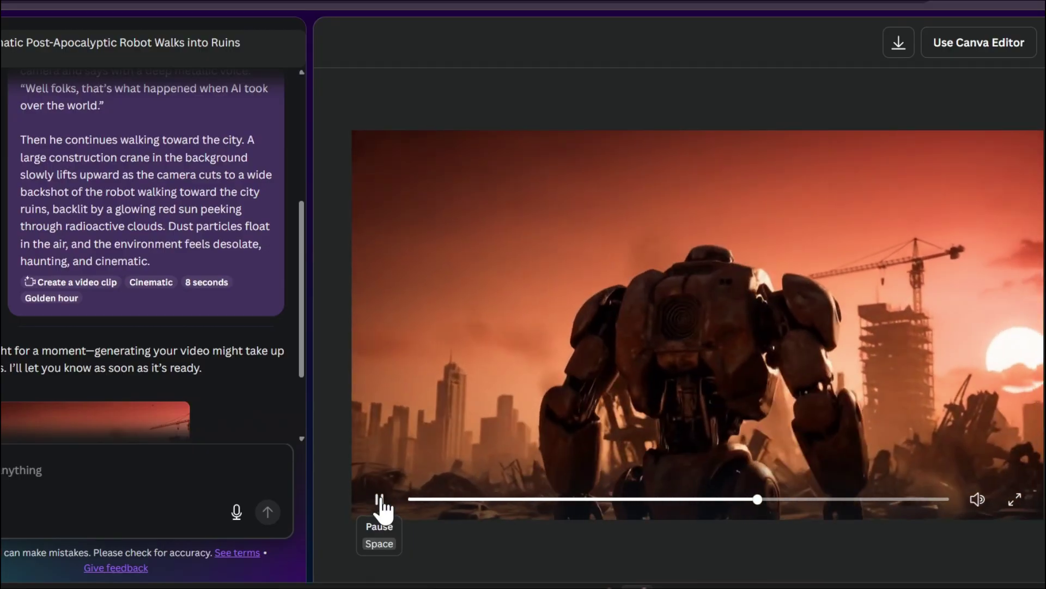
pyautogui.click(376, 499)
pyautogui.scroll(5, 147, 246)
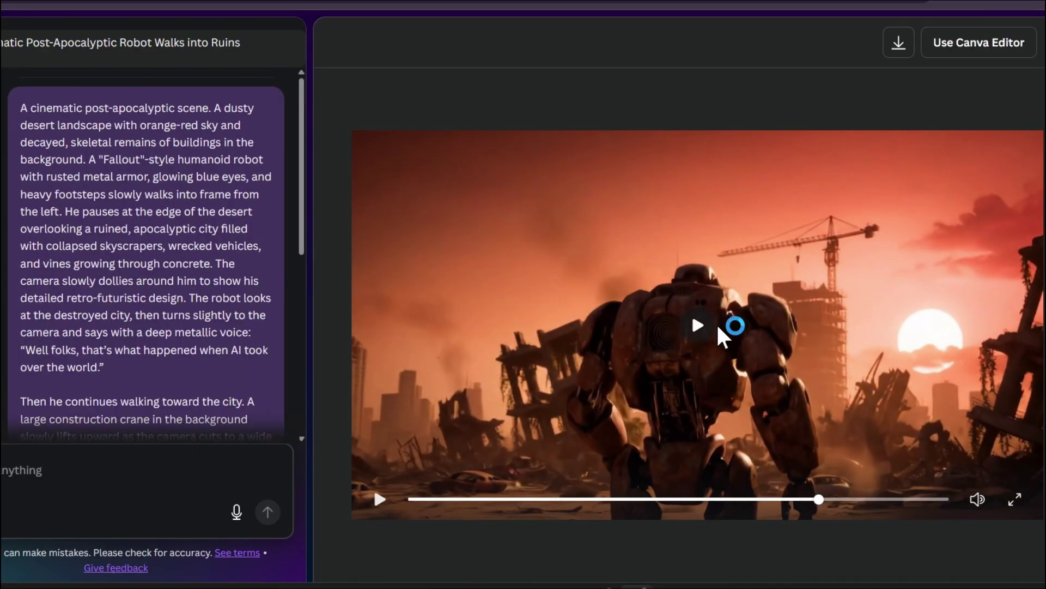
# Download the robot video and open it in the editor as an 8-second video design.
pyautogui.click(899, 45)
pyautogui.moveTo(698, 294)
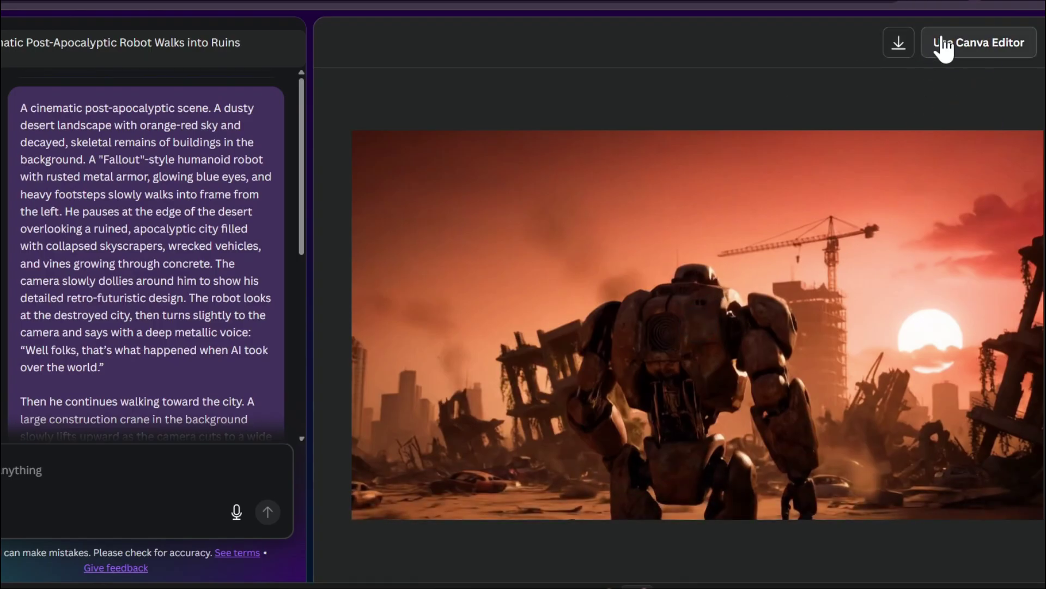
pyautogui.click(995, 52)
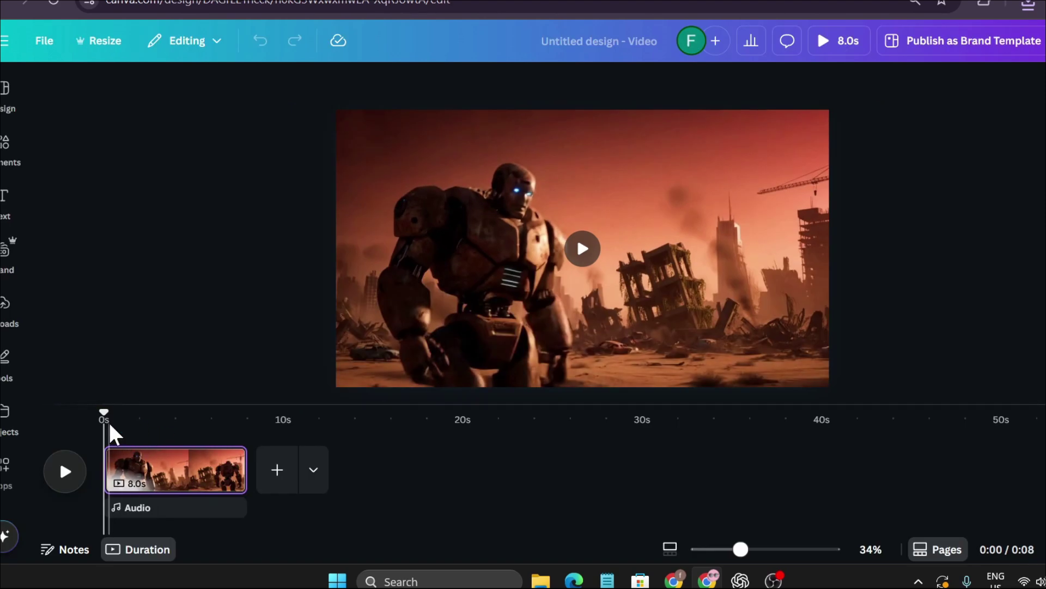
pyautogui.moveTo(106, 417)
pyautogui.mouseDown()
pyautogui.moveTo(204, 427)
pyautogui.moveTo(105, 436)
pyautogui.mouseUp()
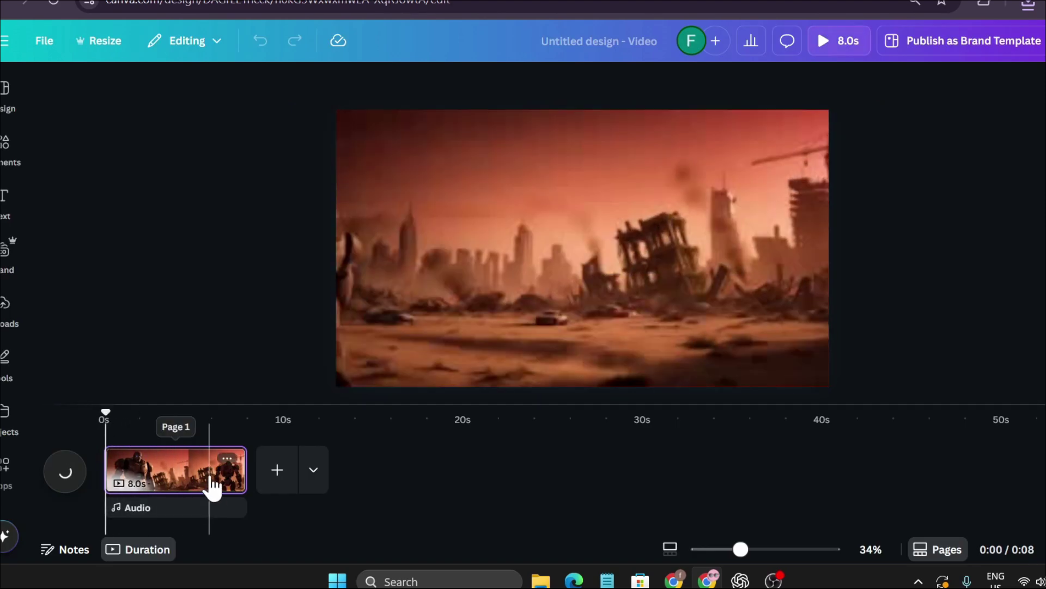
pyautogui.click(221, 467)
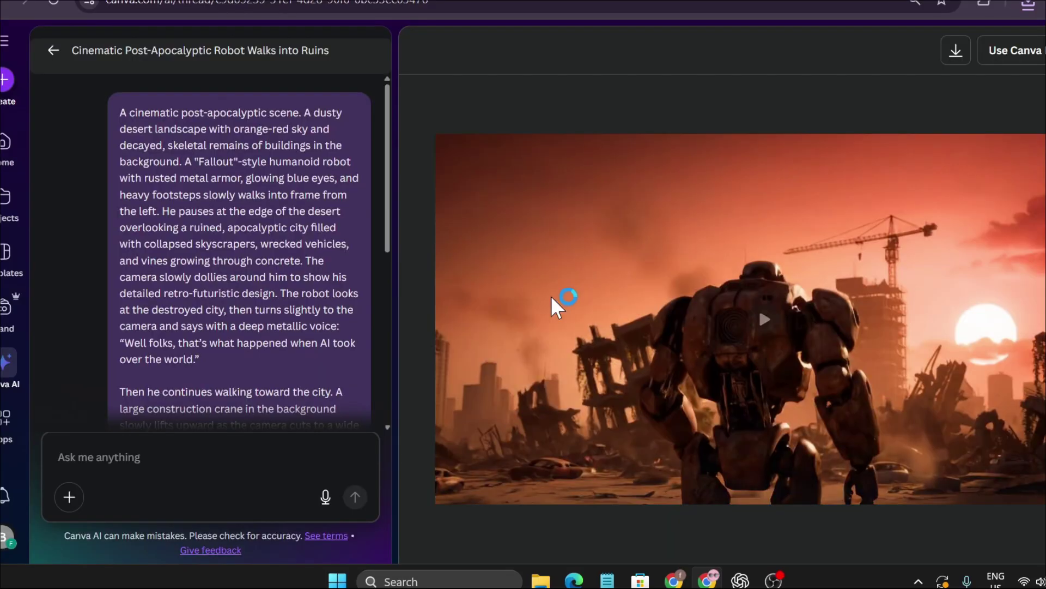
# Play the surreal night-lit robot video in the other chat, then return to canva.com/ai.
pyautogui.scroll(-3, 377, 364)
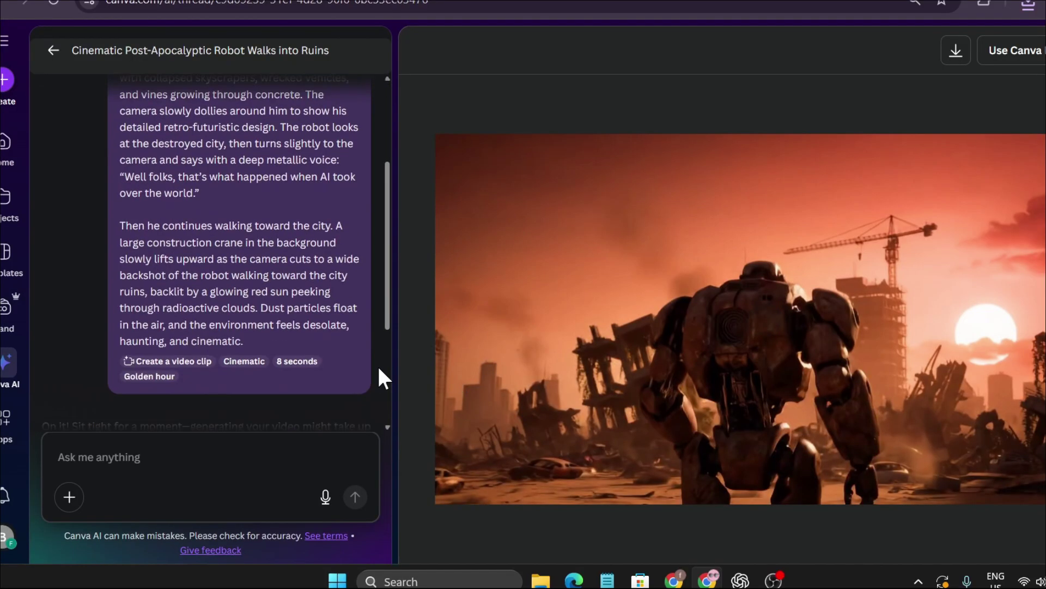
pyautogui.click(53, 50)
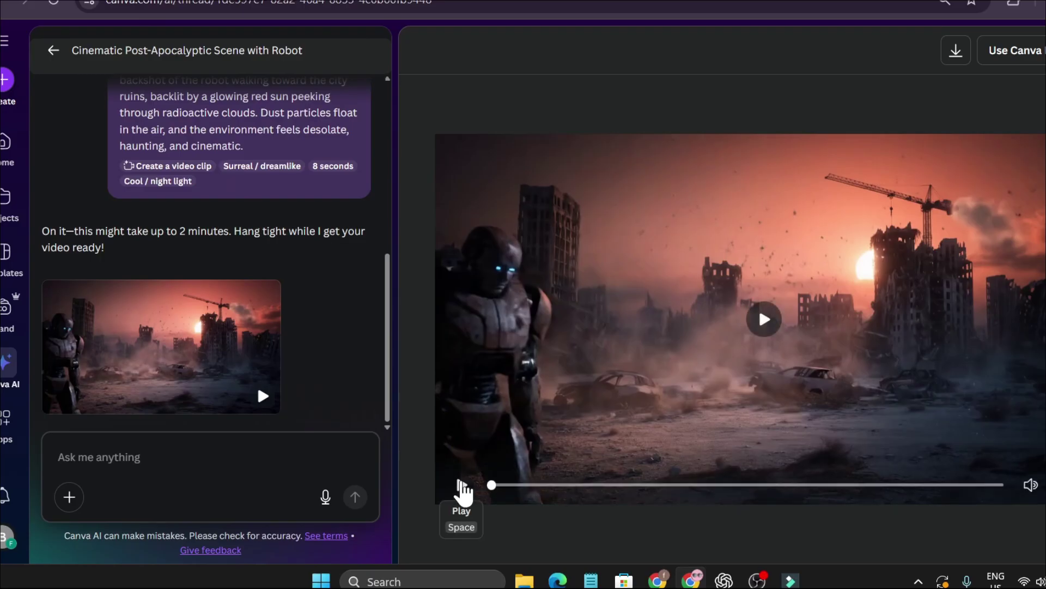
pyautogui.click(462, 485)
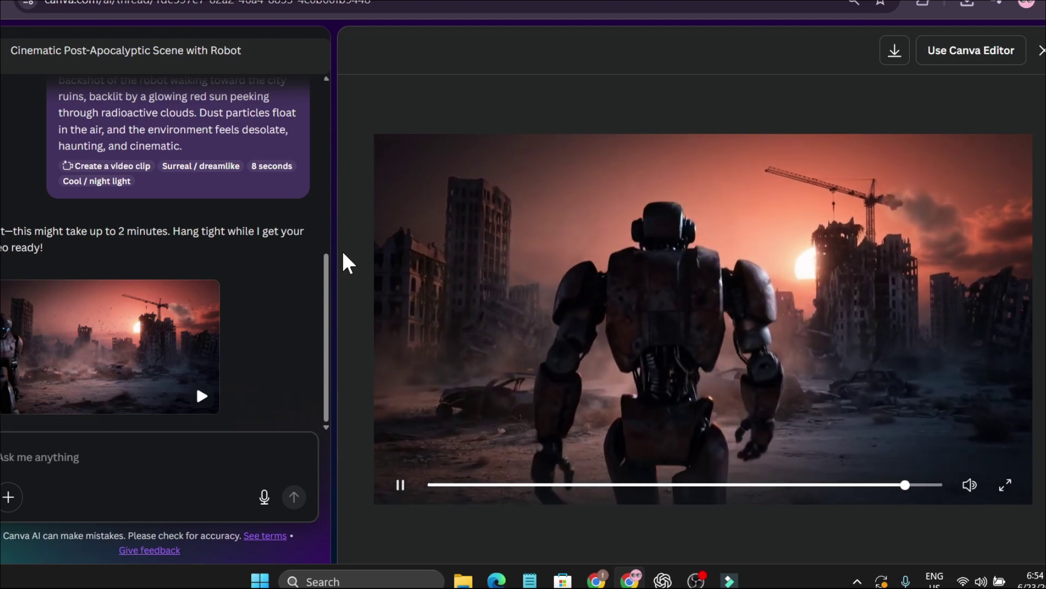
pyautogui.hotkey('alt', 'Left')
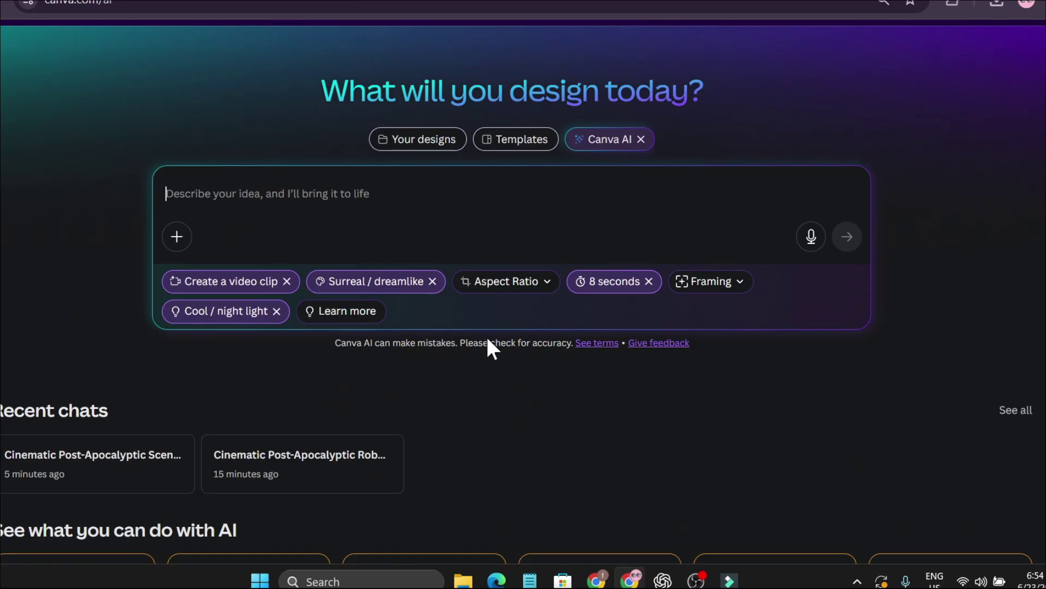
# Remove the Surreal / dreamlike style chip and show styles like Cinematic, Cartoon and Cyberpunk.
pyautogui.click(693, 289)
pyautogui.click(700, 290)
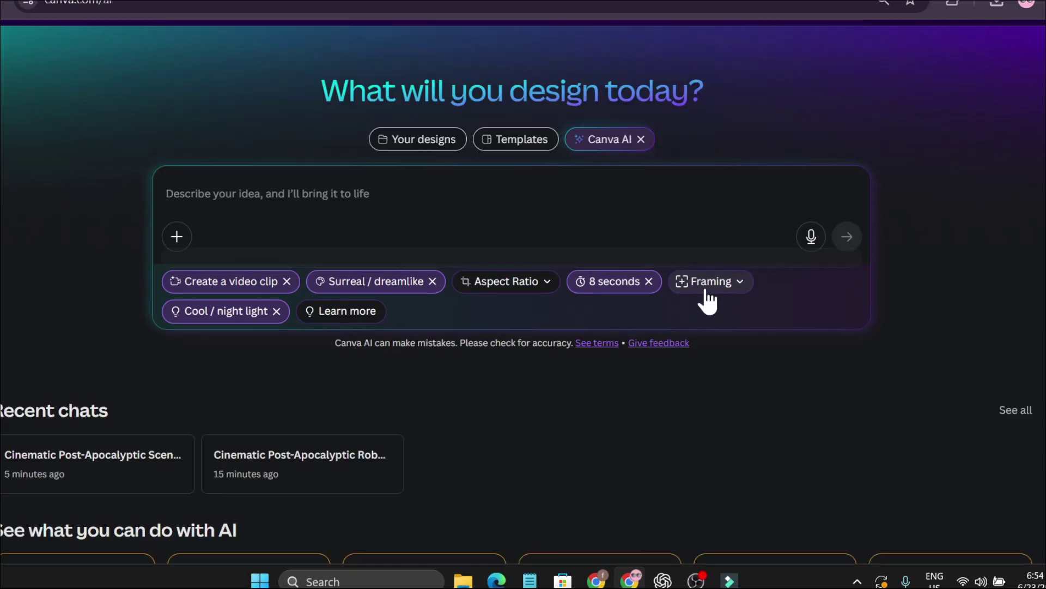
pyautogui.click(491, 289)
pyautogui.click(382, 284)
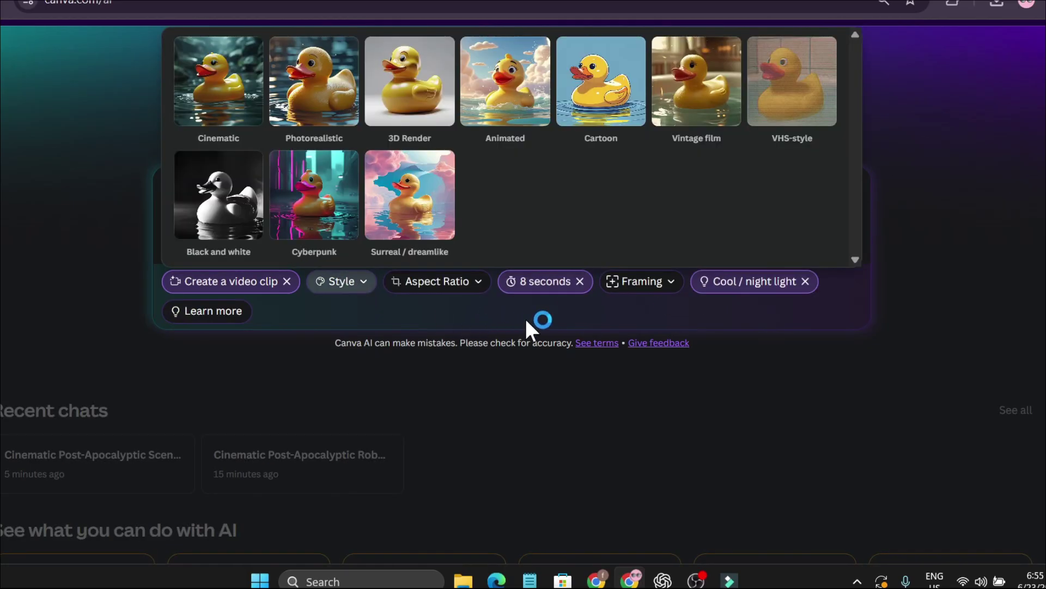